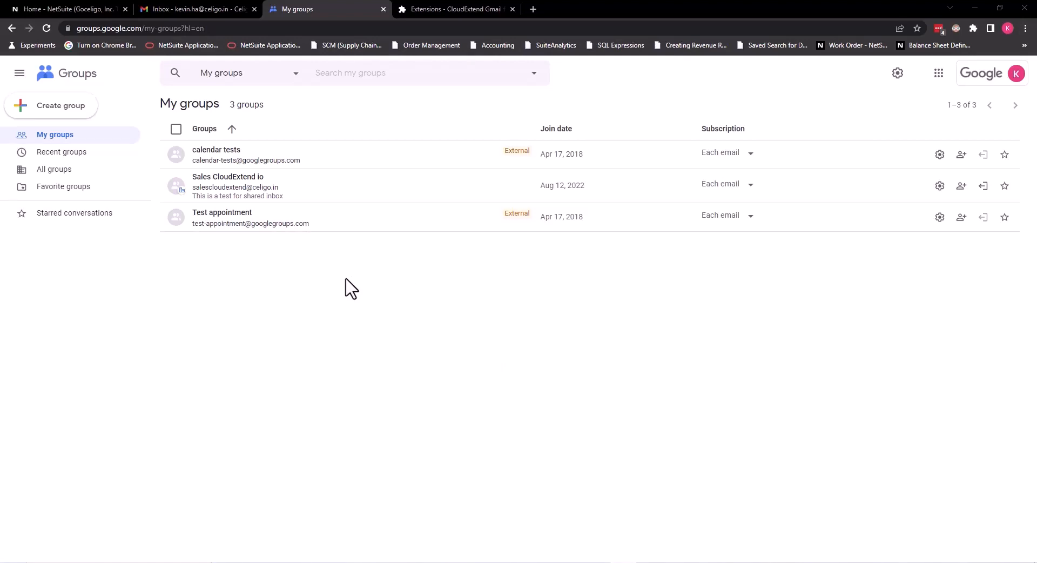
- Switch to Gmail and open the Accounts page of the full settings
{"action": "left_click", "coordinate": [209, 8]}
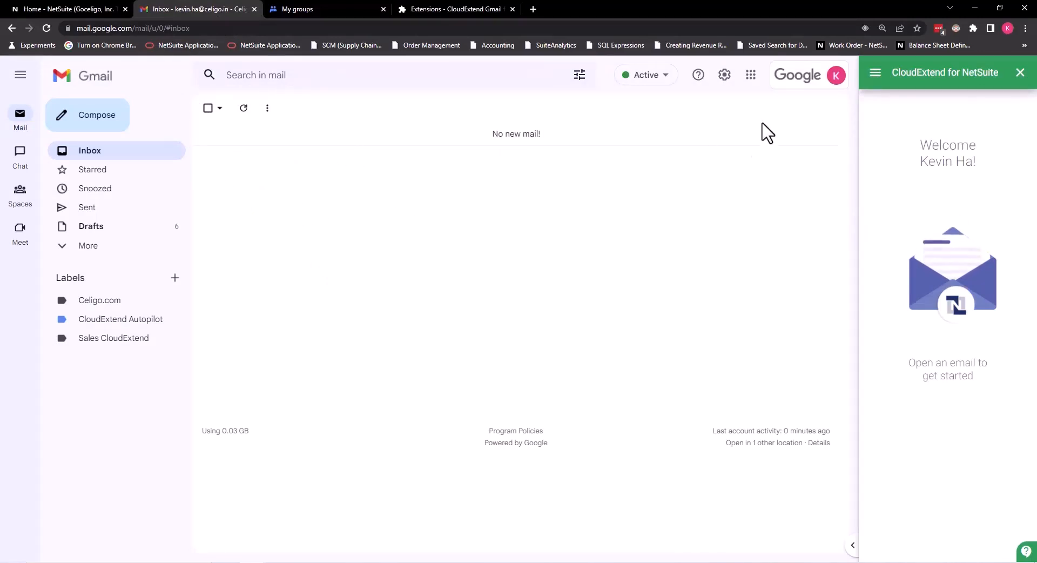
{"action": "left_click", "coordinate": [724, 76]}
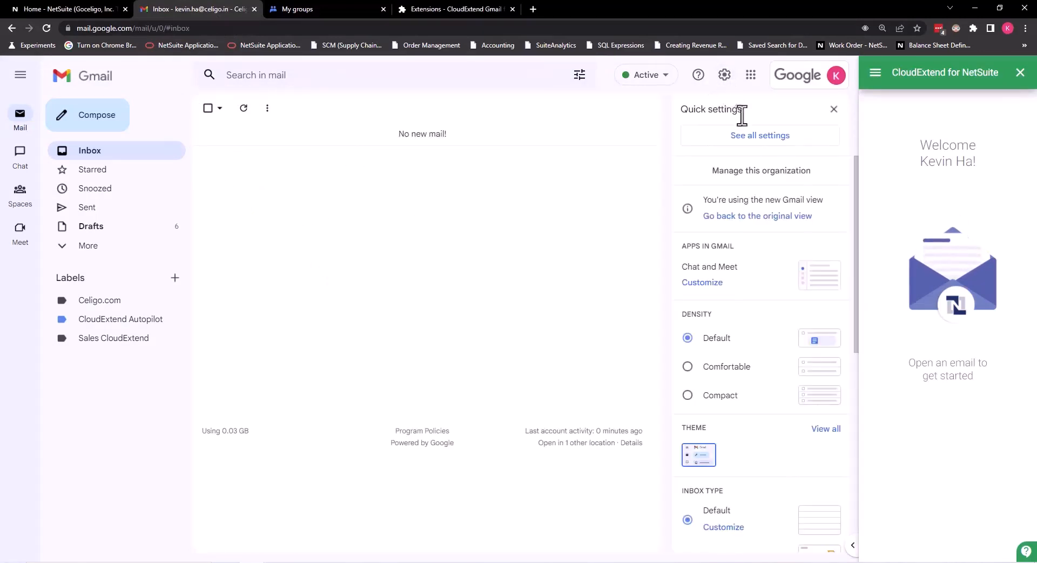
{"action": "left_click", "coordinate": [753, 137]}
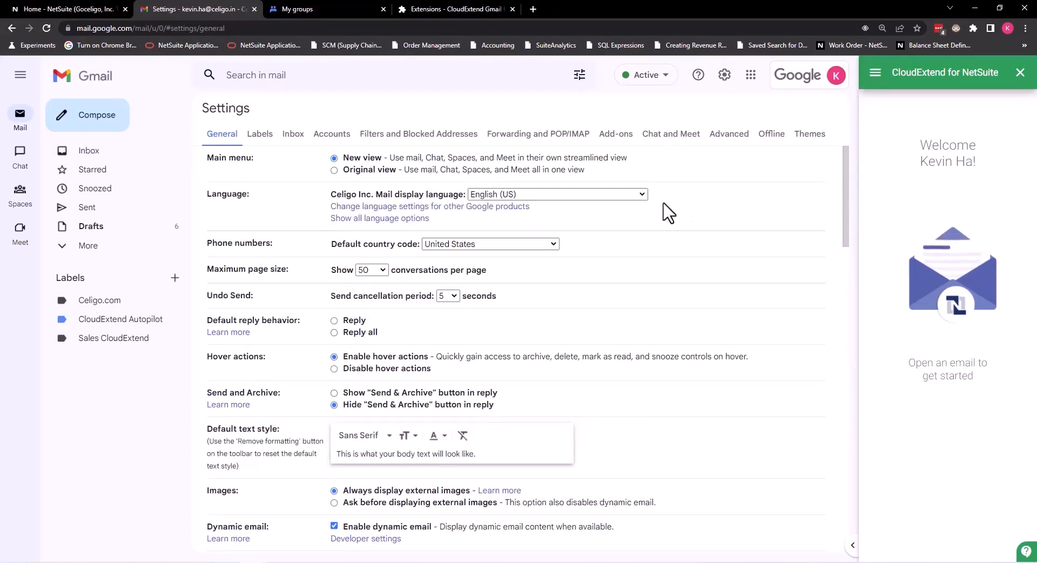
{"action": "left_click", "coordinate": [330, 137]}
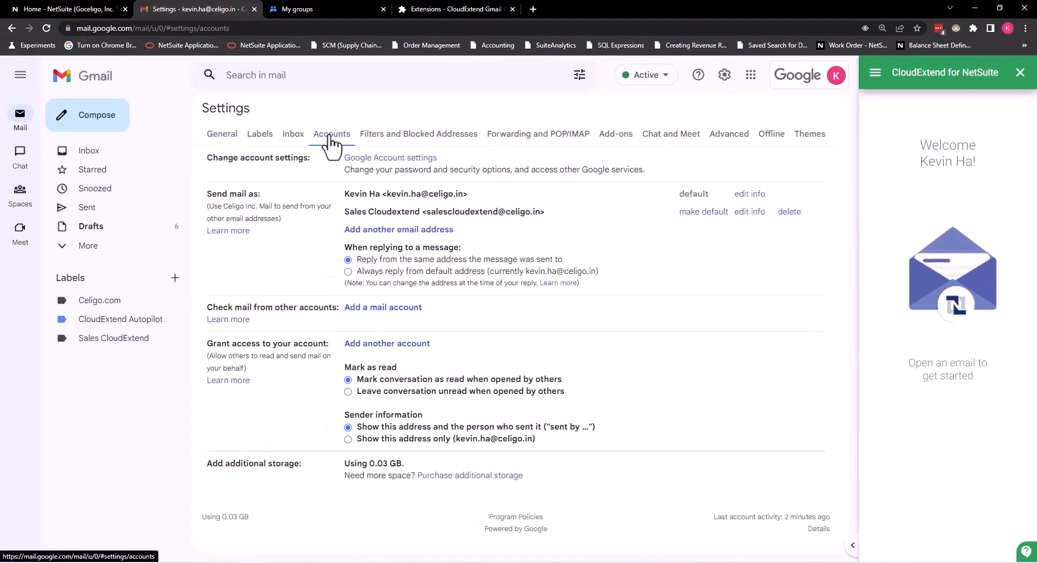
- Examine the "Send mail as" section, including the Sales Cloudextend alias and its group email address
{"action": "left_click_drag", "start_coordinate": [206, 195], "coordinate": [255, 195]}
{"action": "left_click", "coordinate": [265, 195]}
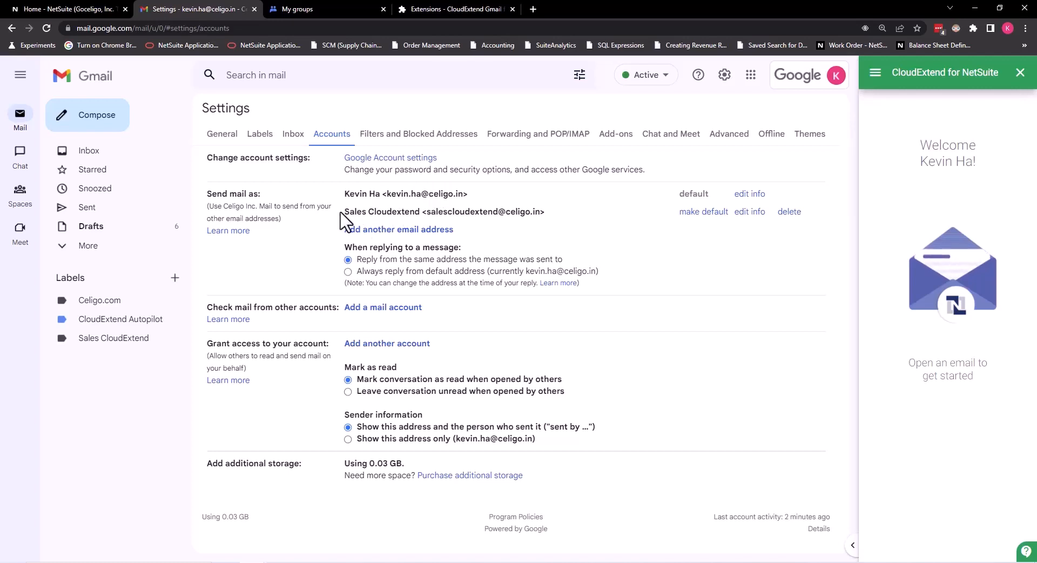
{"action": "left_click_drag", "start_coordinate": [347, 212], "coordinate": [565, 219]}
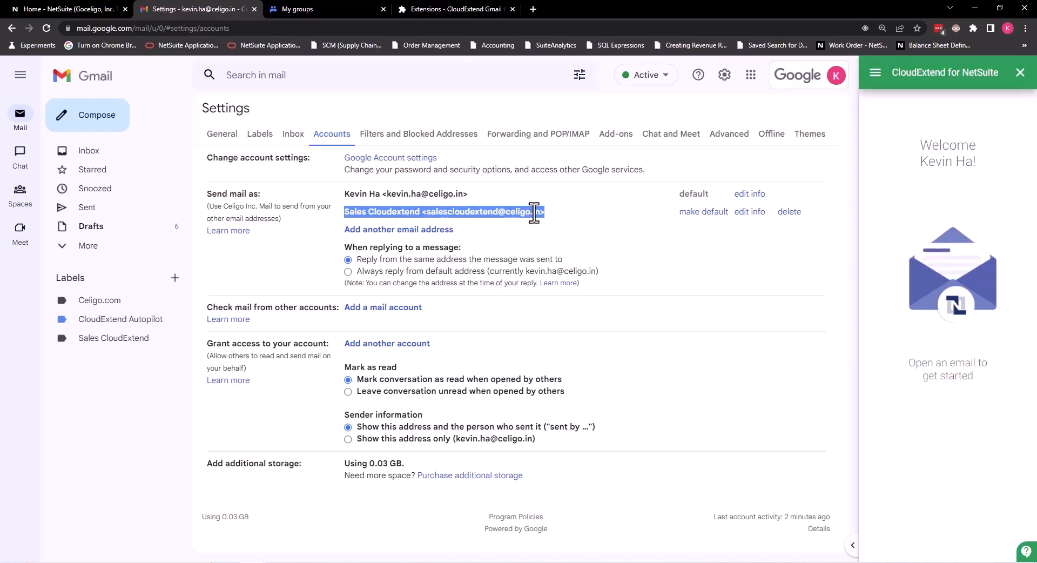
{"action": "left_click", "coordinate": [501, 214]}
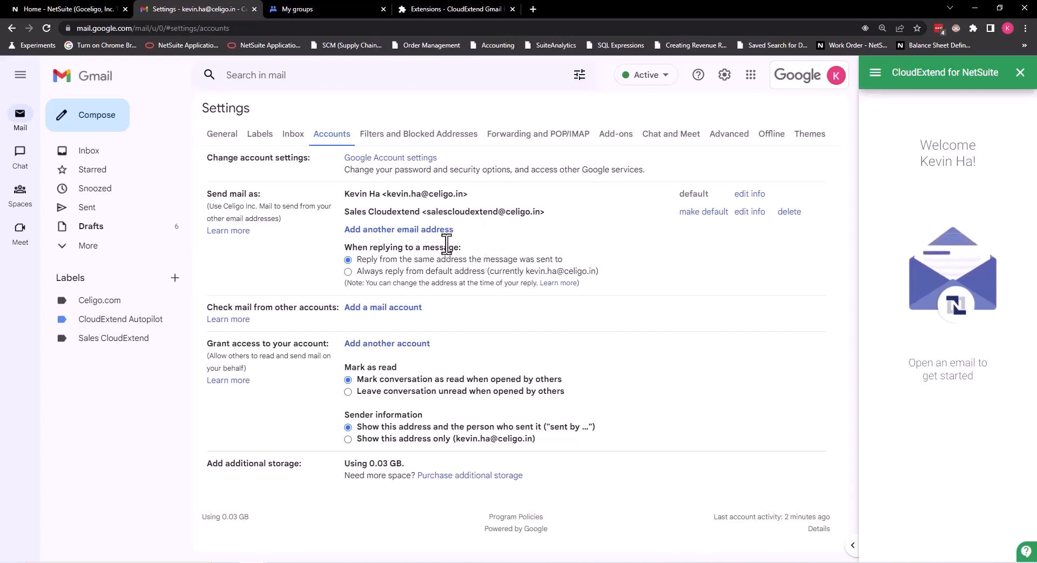
{"action": "left_click_drag", "start_coordinate": [427, 211], "coordinate": [540, 212]}
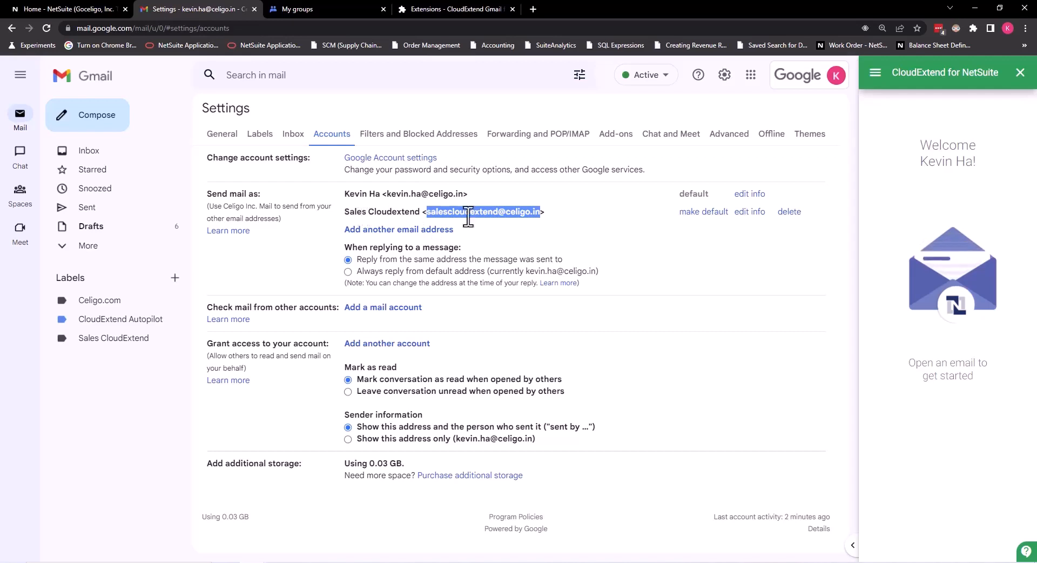
- Review the Sales Cloudextend alias's edit details without saving, and the "When replying to a message" setting for that address
{"action": "left_click", "coordinate": [750, 212]}
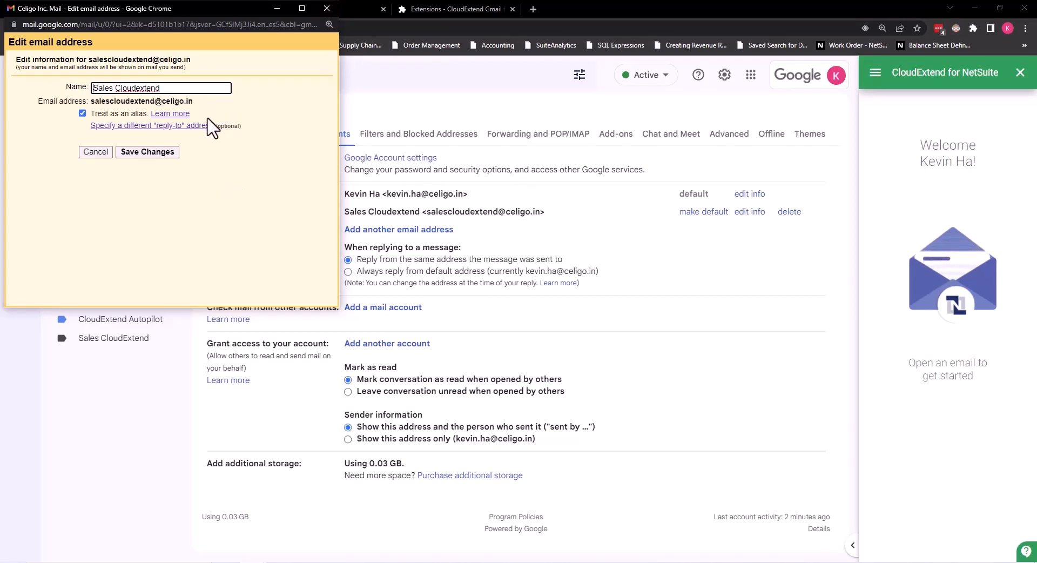
{"action": "left_click", "coordinate": [327, 9]}
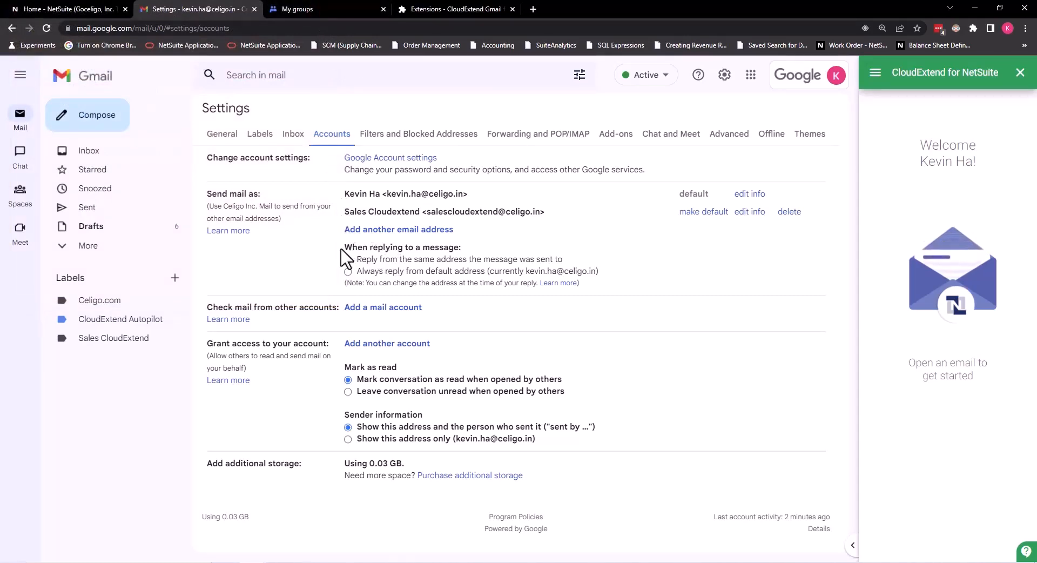
{"action": "left_click_drag", "start_coordinate": [342, 245], "coordinate": [475, 261]}
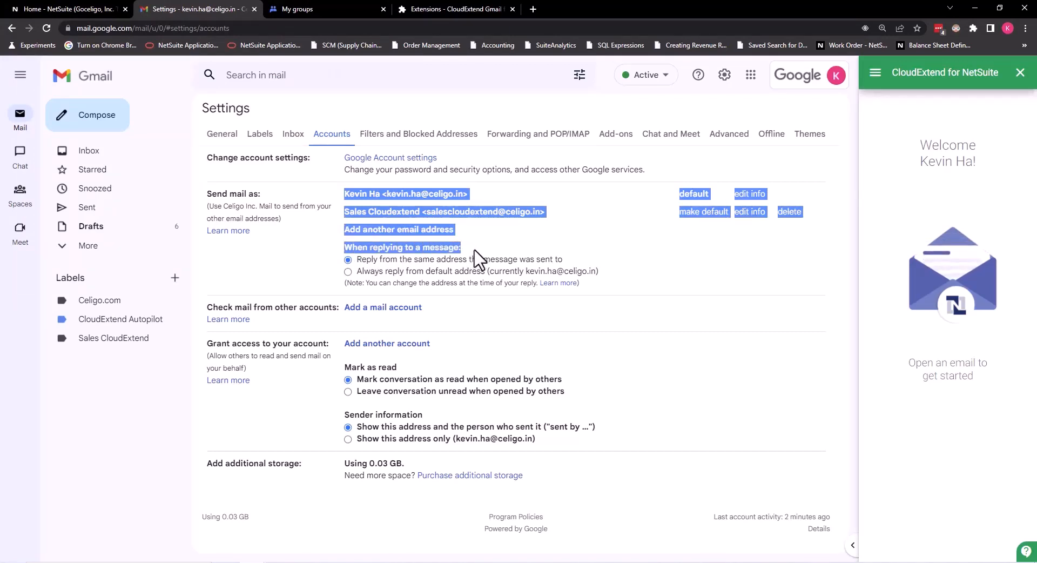
{"action": "left_click", "coordinate": [428, 254]}
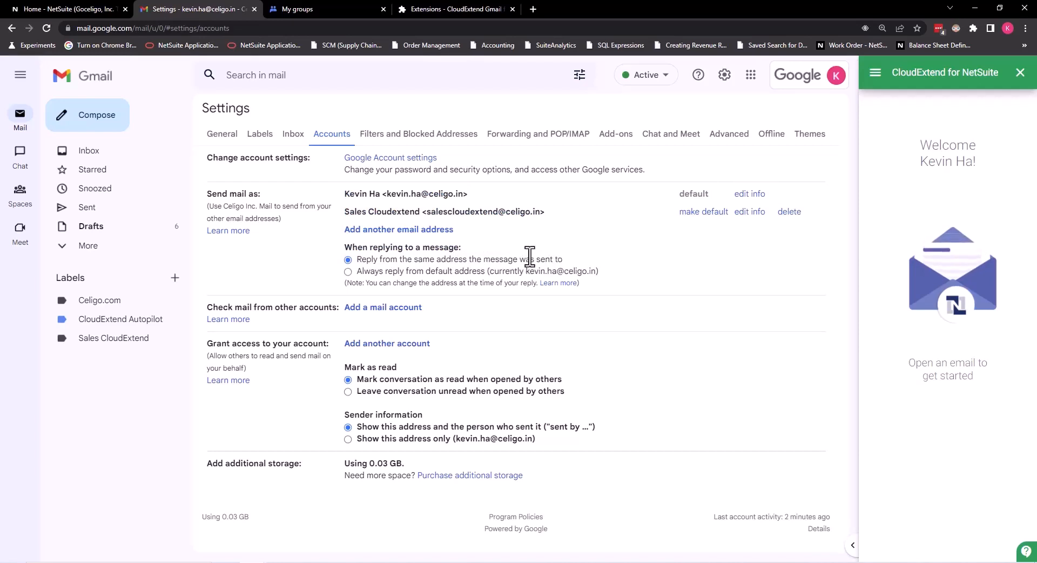
{"action": "left_click_drag", "start_coordinate": [427, 212], "coordinate": [545, 216]}
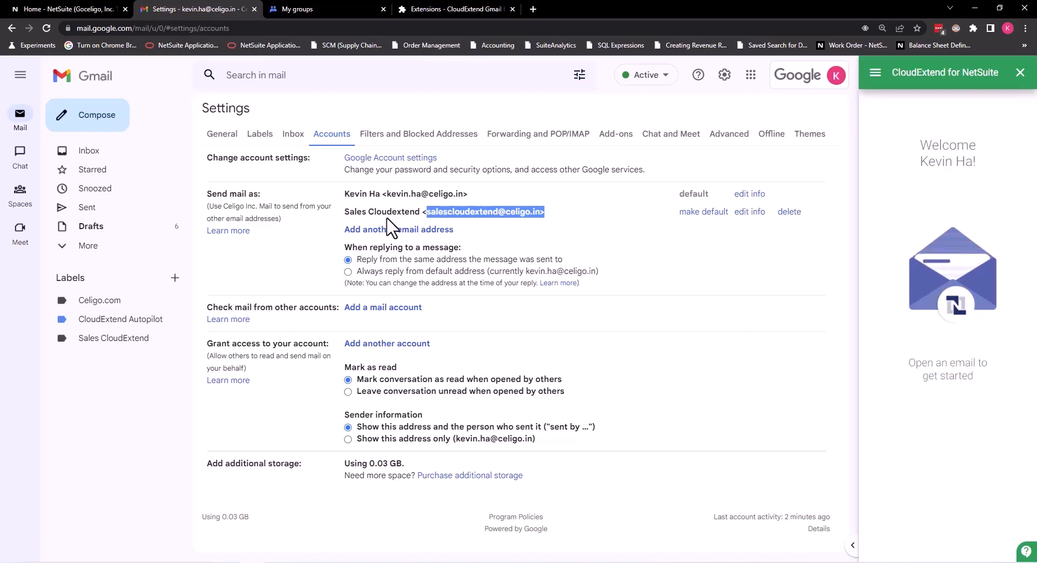
{"action": "left_click", "coordinate": [298, 323]}
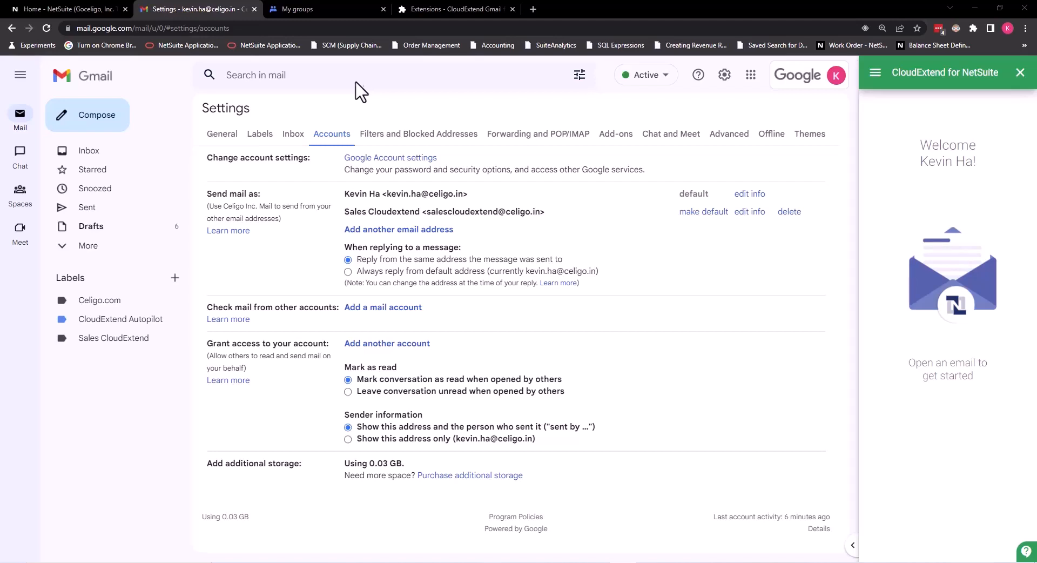
- View the Gmail Inbox and Sales CloudExtend label, and open the Sales CloudExtend io group in Google Groups
{"action": "left_click", "coordinate": [114, 157]}
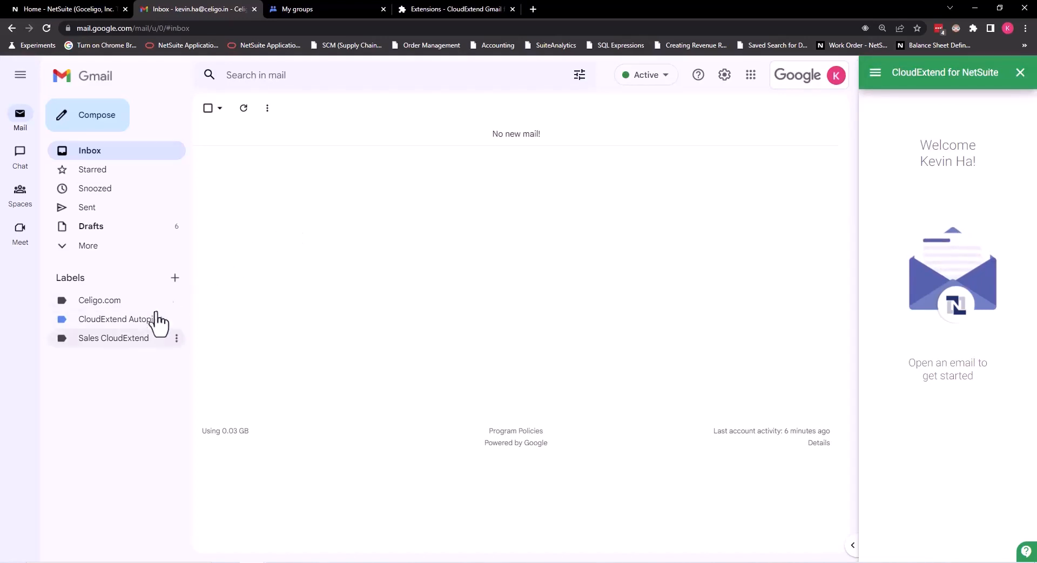
{"action": "left_click", "coordinate": [100, 339]}
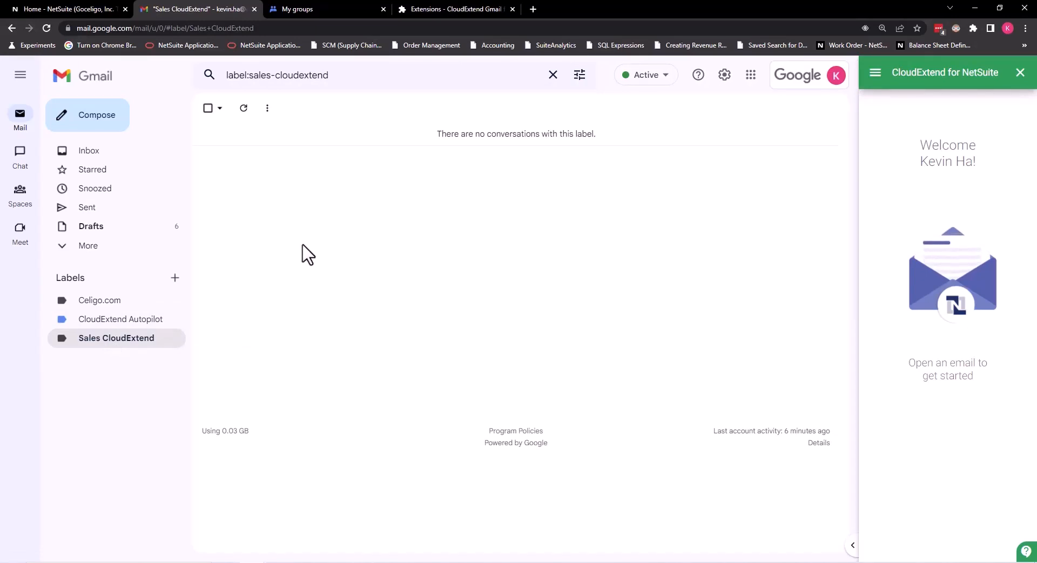
{"action": "left_click", "coordinate": [323, 7]}
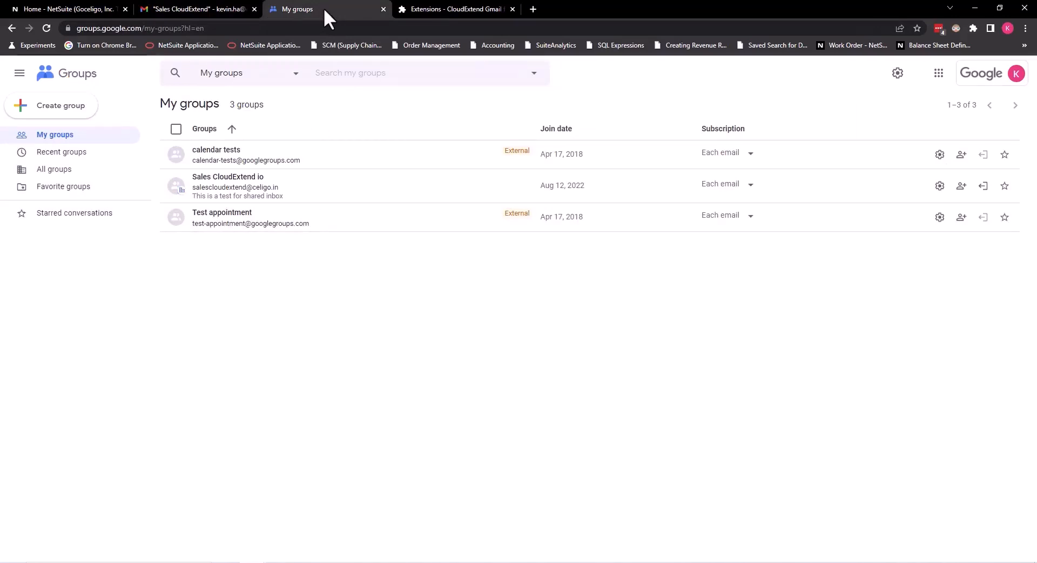
{"action": "left_click", "coordinate": [238, 178]}
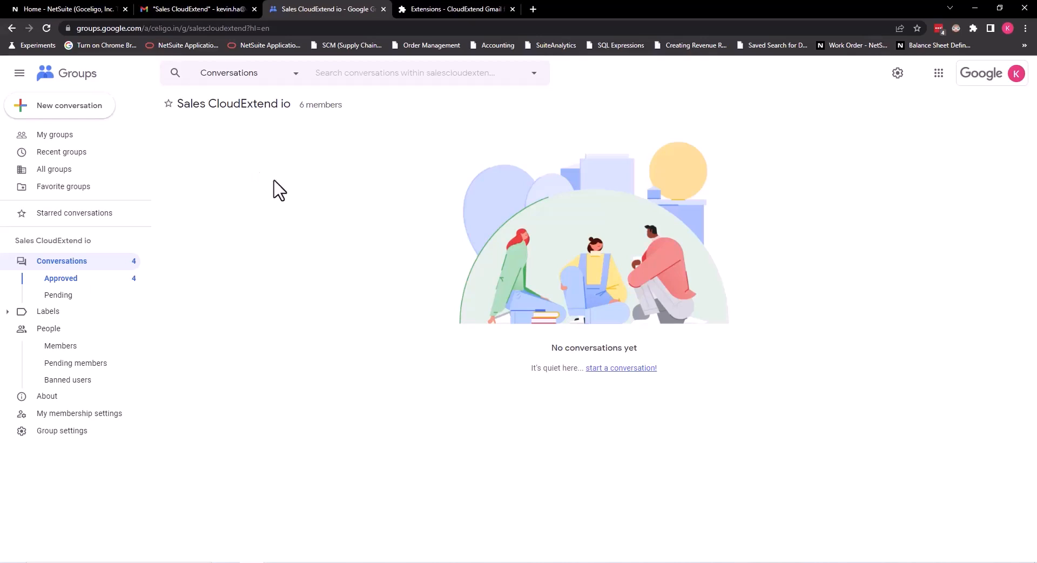
- Return to Gmail to recheck the Inbox and Sales CloudExtend label, and switch back to the group's conversations in Google Groups
{"action": "left_click", "coordinate": [198, 8]}
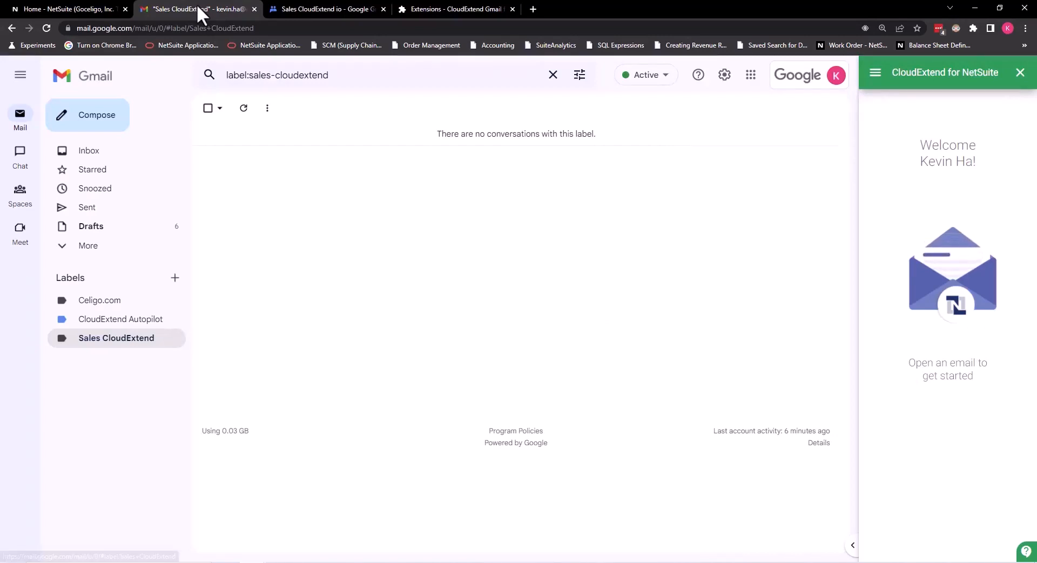
{"action": "left_click", "coordinate": [119, 156]}
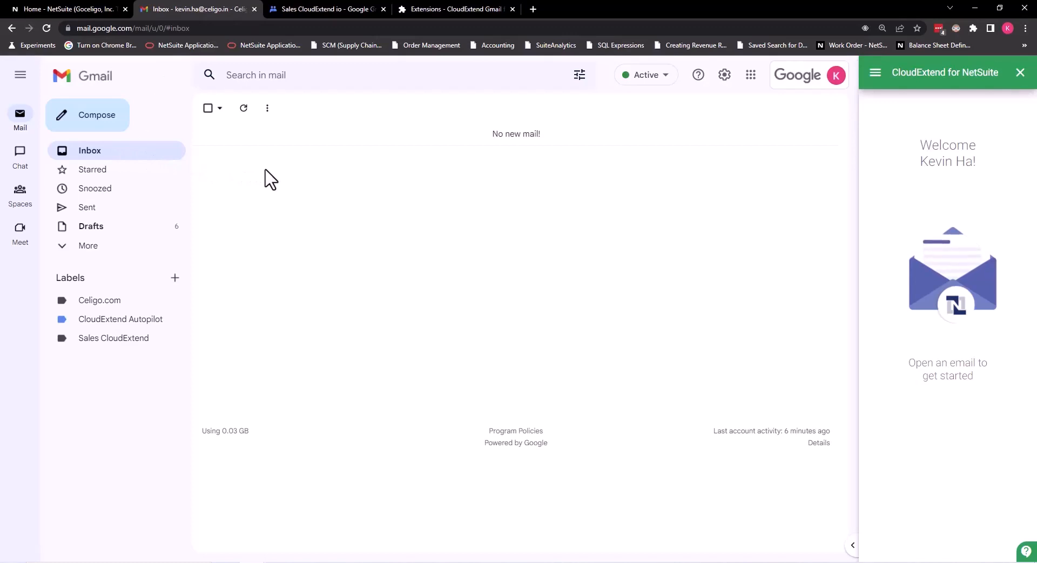
{"action": "left_click", "coordinate": [113, 346]}
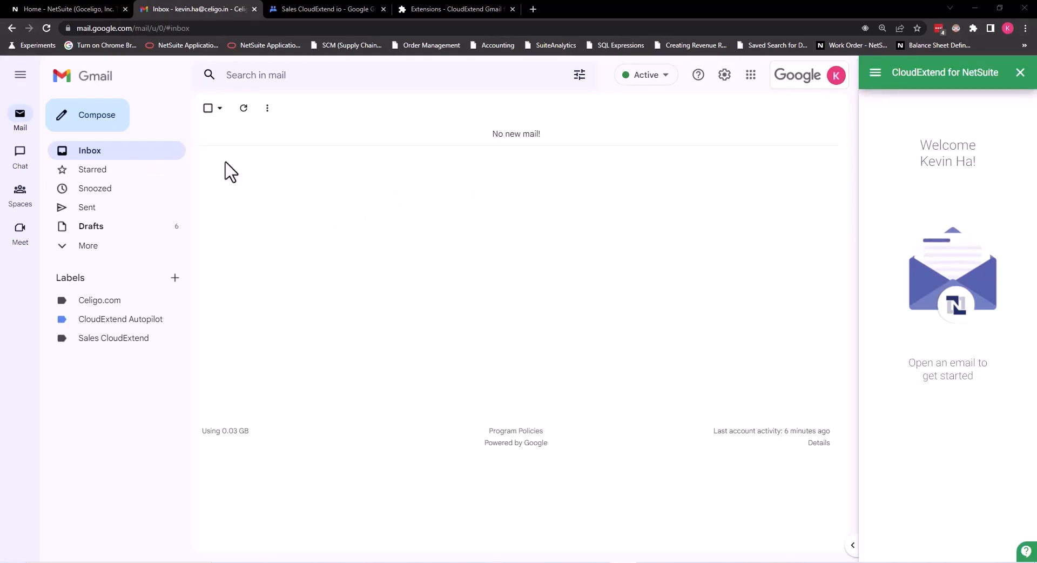
{"action": "left_click", "coordinate": [113, 340]}
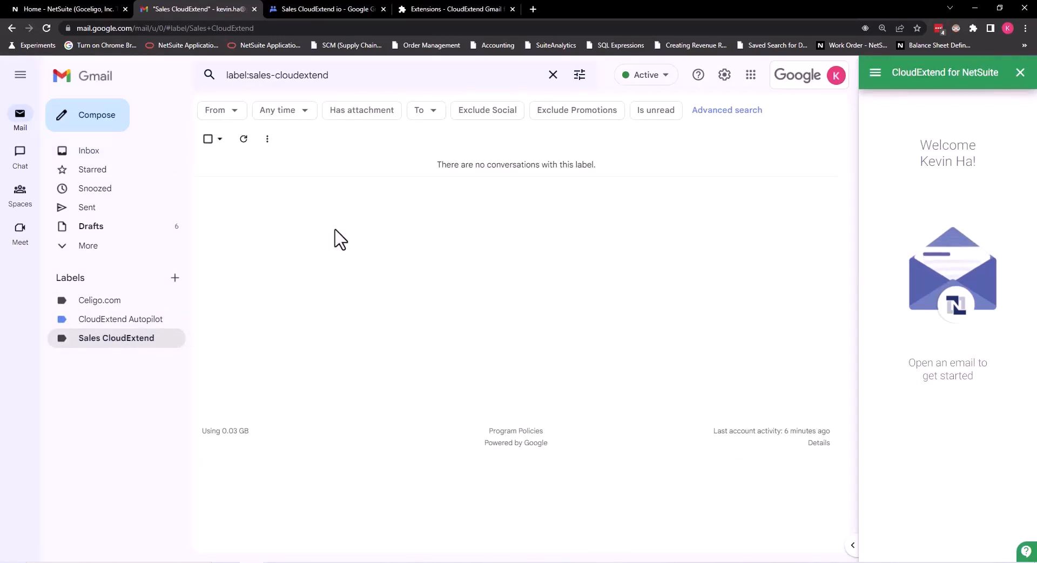
{"action": "left_click", "coordinate": [342, 7]}
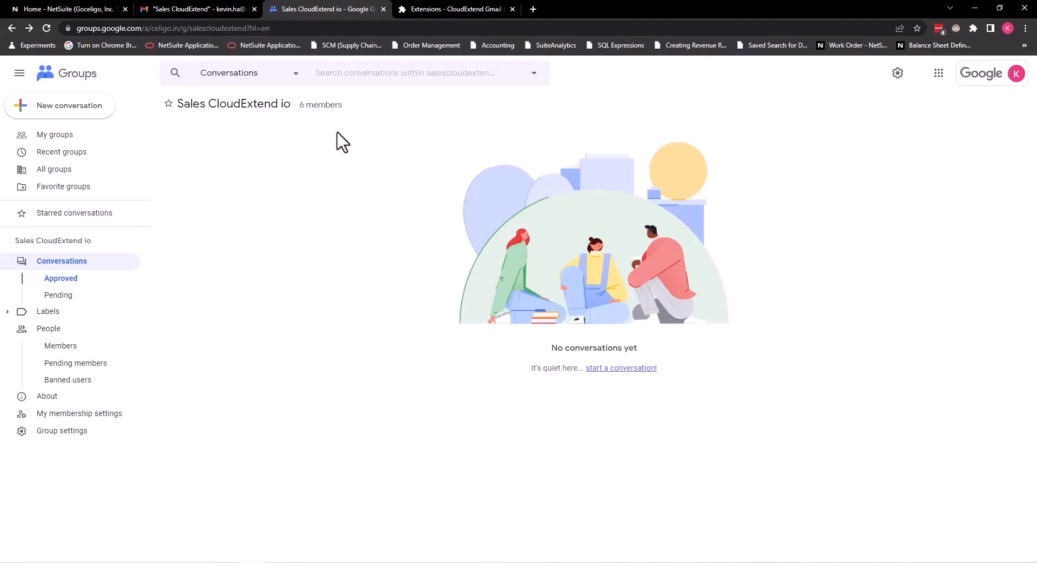
- Check for the group email in Gmail's Sales CloudExtend label and Inbox, and in the reloaded Sales CloudExtend io conversations in Google Groups
{"action": "left_click", "coordinate": [205, 9]}
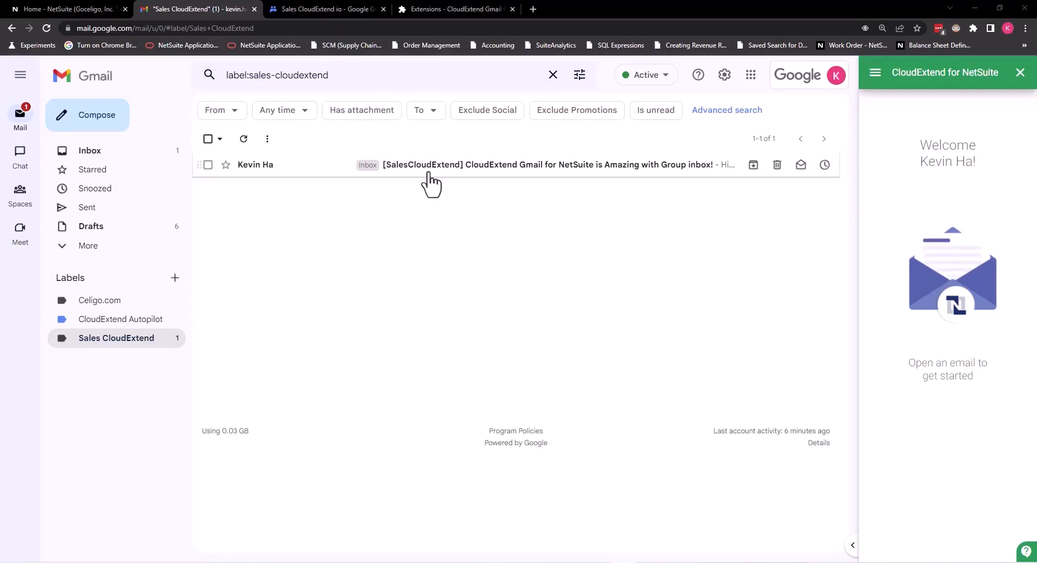
{"action": "left_click", "coordinate": [126, 350]}
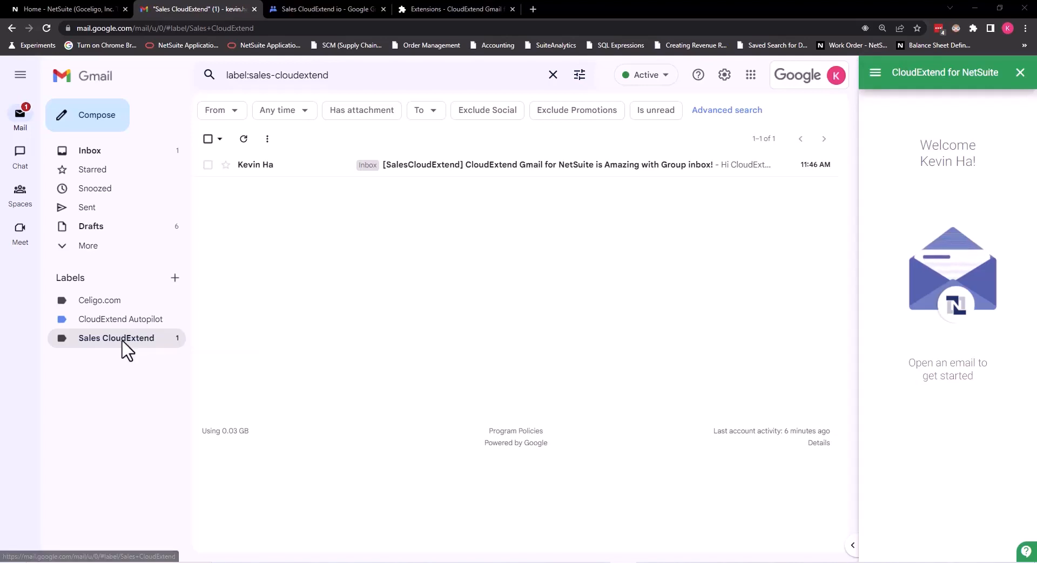
{"action": "left_click", "coordinate": [121, 157]}
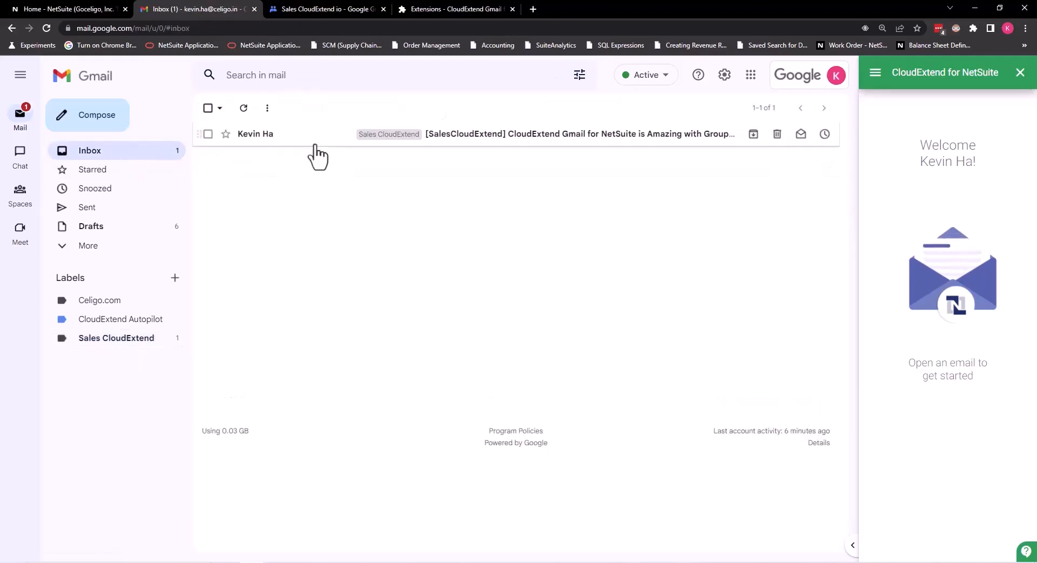
{"action": "left_click", "coordinate": [110, 344]}
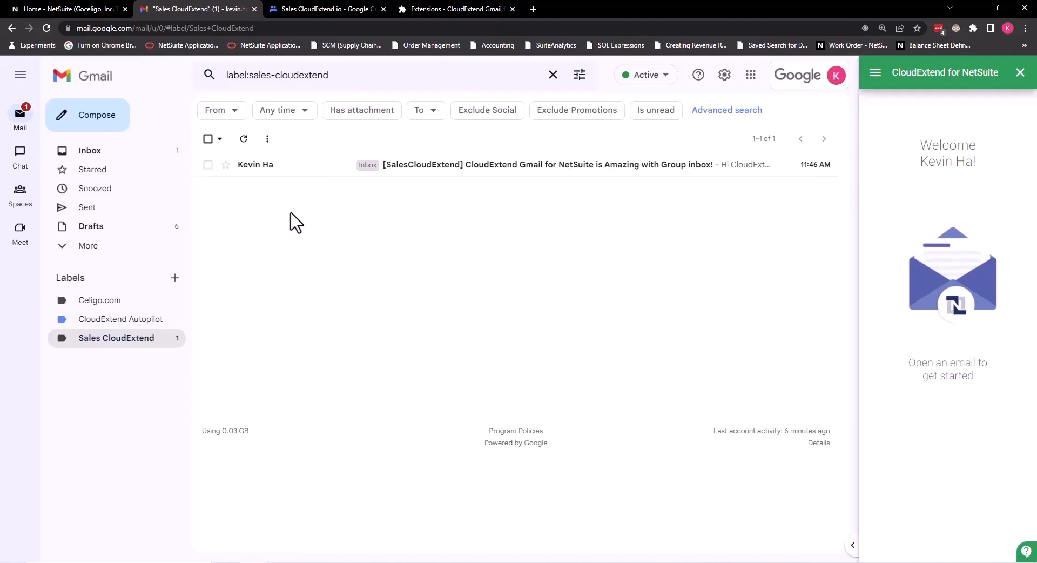
{"action": "left_click", "coordinate": [313, 5]}
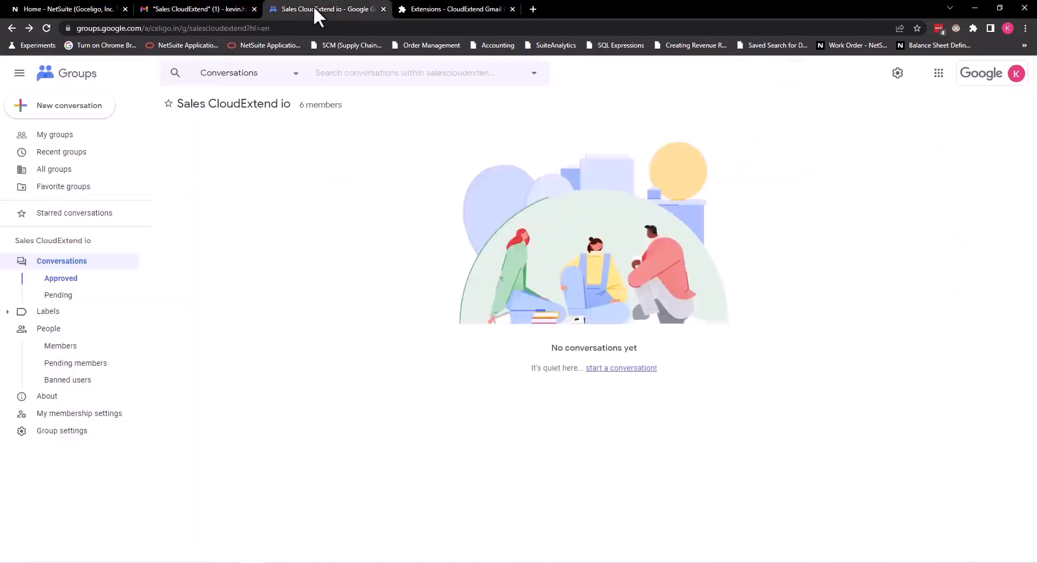
{"action": "left_click", "coordinate": [49, 28]}
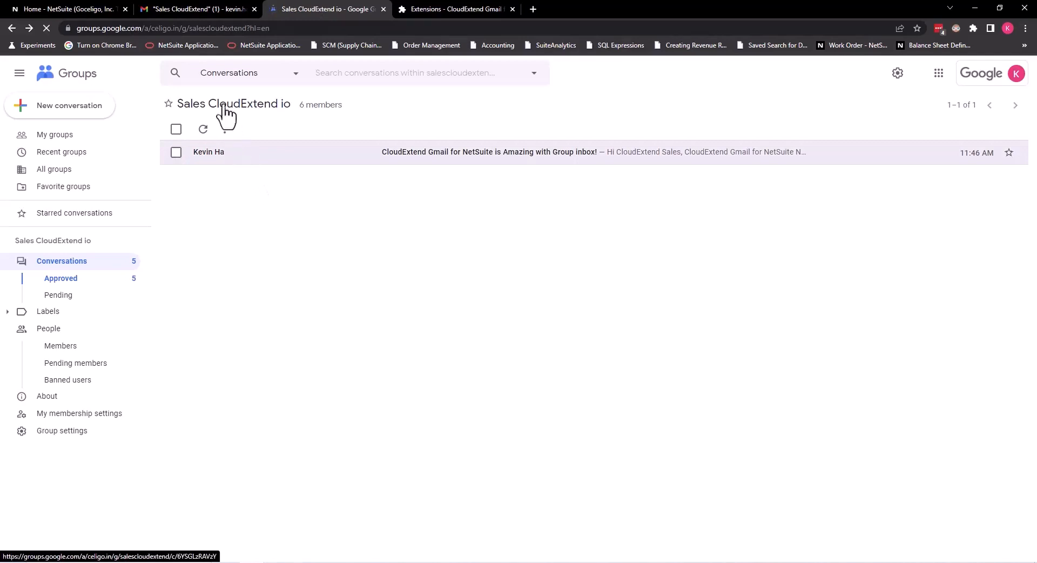
- Open the group email in Gmail, enable "Always show suggested records" in CloudExtend, and have it suggest related NetSuite records
{"action": "left_click", "coordinate": [185, 9]}
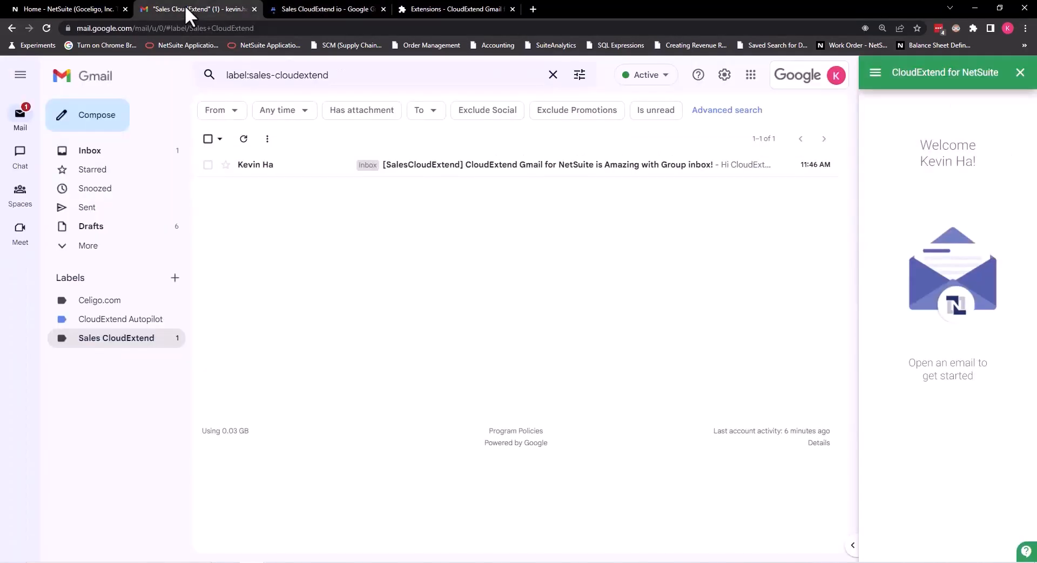
{"action": "left_click", "coordinate": [316, 168]}
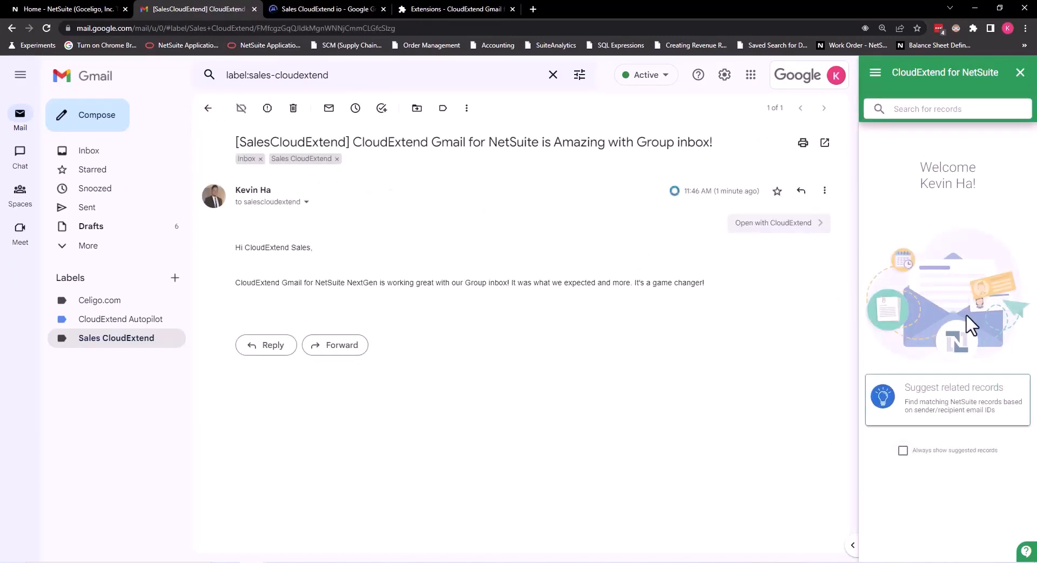
{"action": "left_click", "coordinate": [903, 451]}
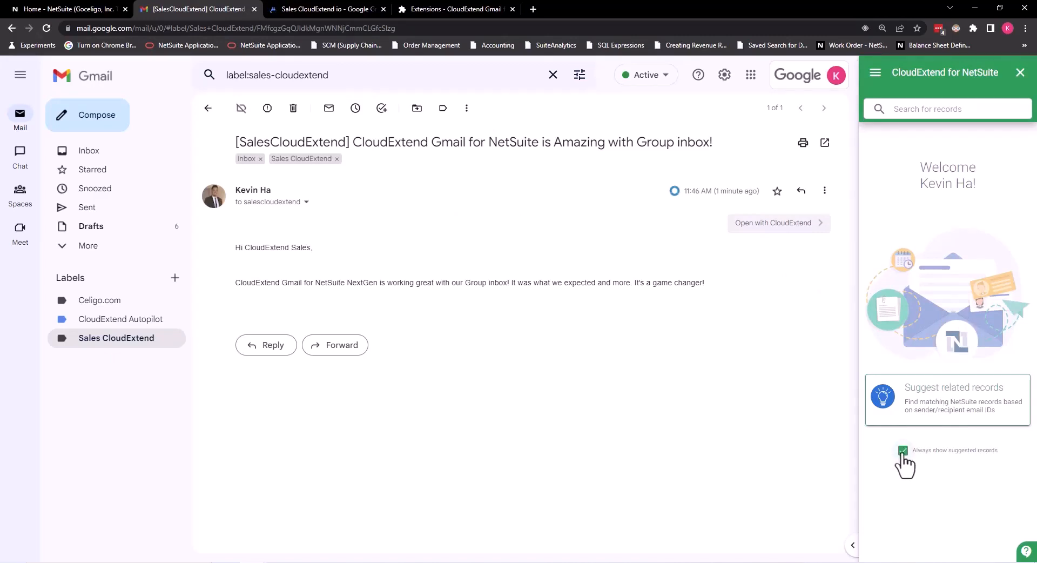
{"action": "left_click", "coordinate": [958, 403]}
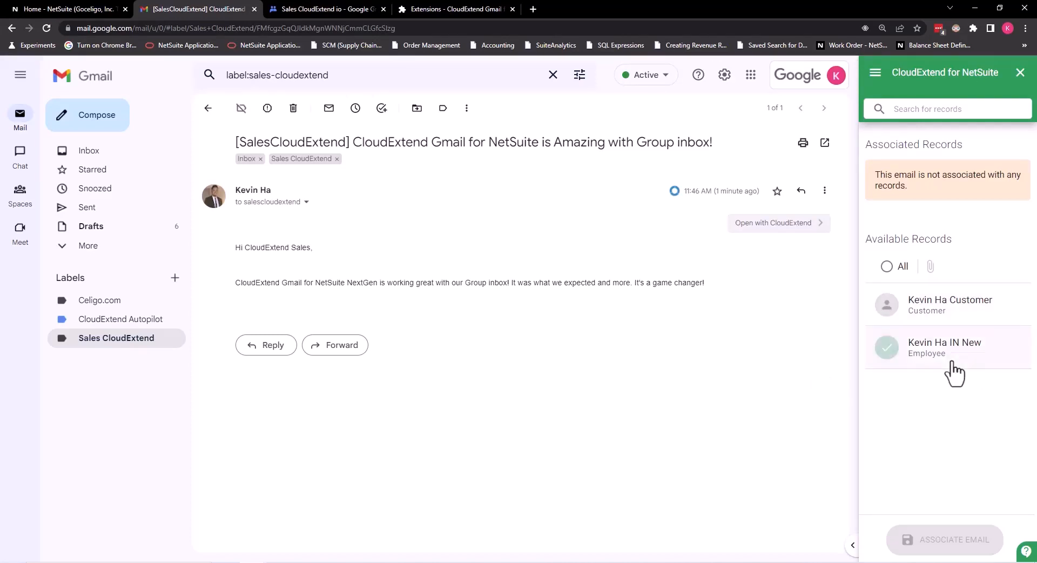
- Show the email's header details and the contact card of the recipient group
{"action": "left_click", "coordinate": [306, 202]}
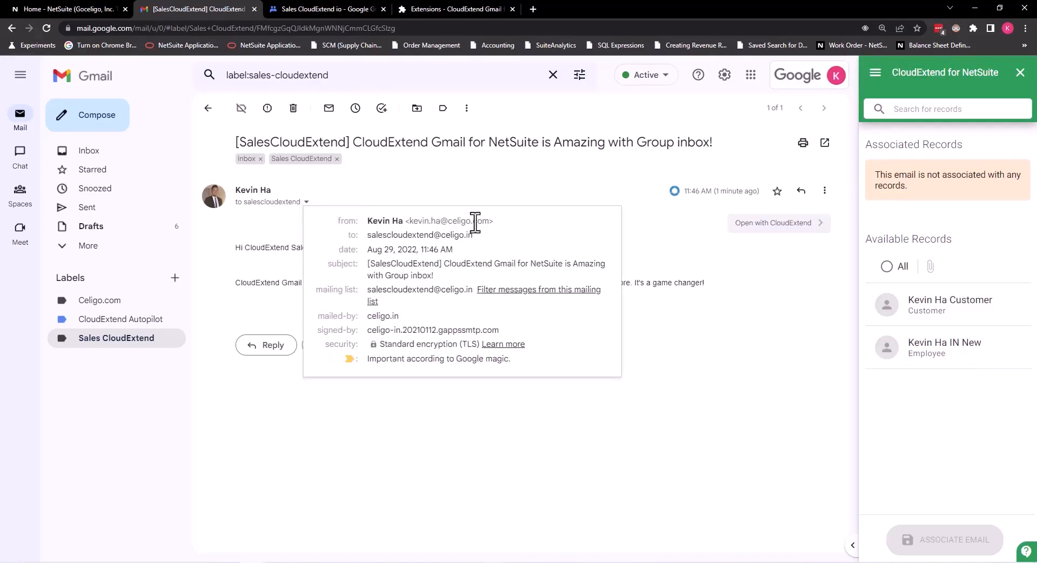
{"action": "mouse_move", "coordinate": [366, 234]}
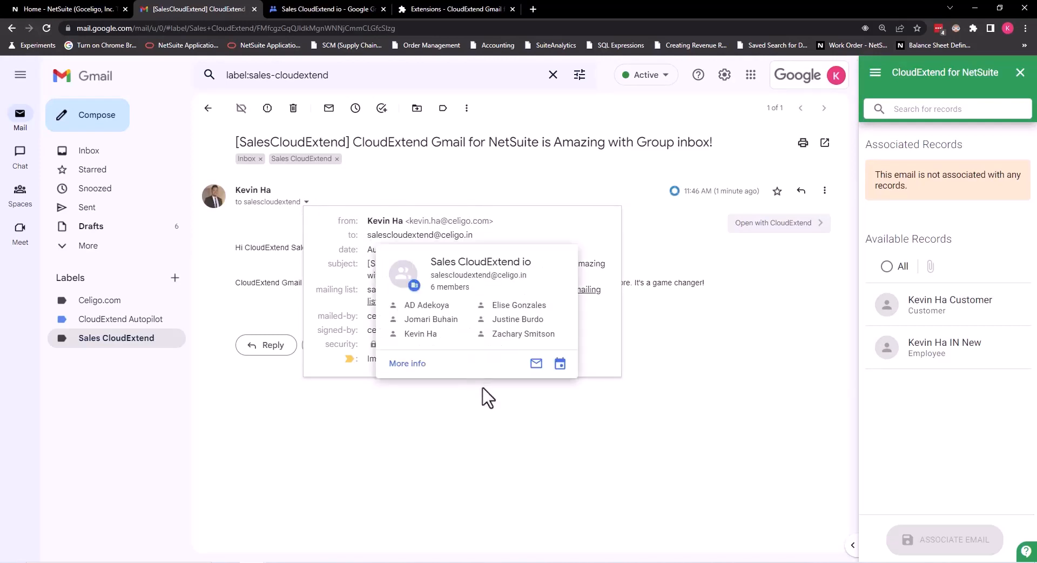
- Close the group's contact card and associate the email with the suggested Customer record in CloudExtend, leaving Autopilot off
{"action": "left_click", "coordinate": [529, 456]}
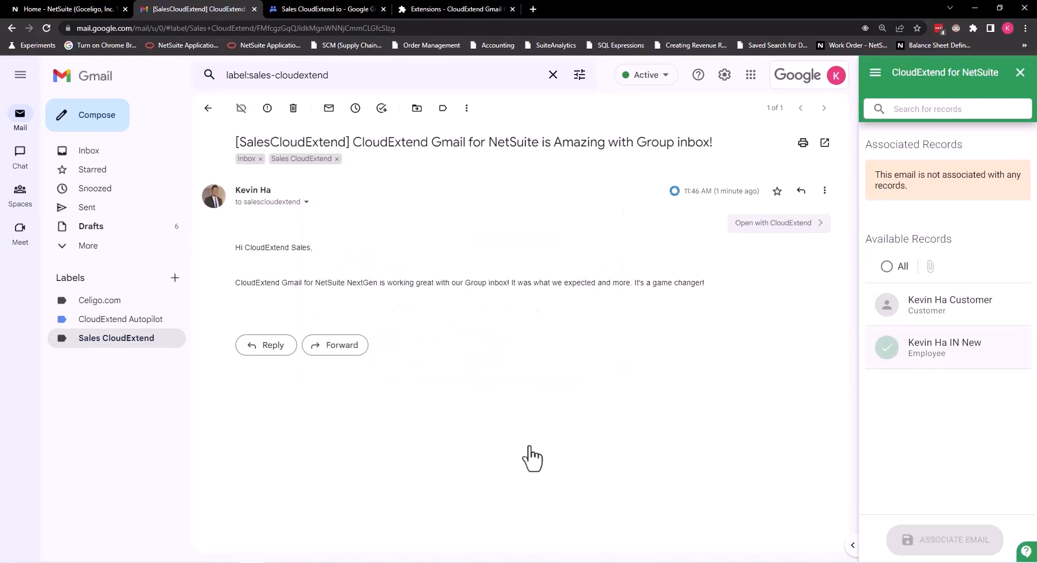
{"action": "left_click", "coordinate": [890, 310]}
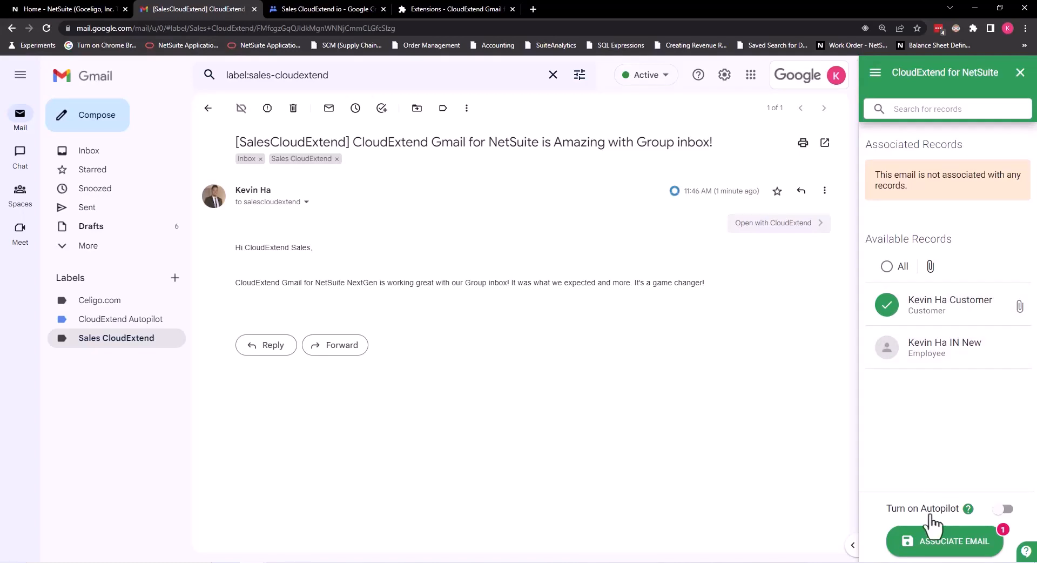
{"action": "left_click", "coordinate": [931, 550]}
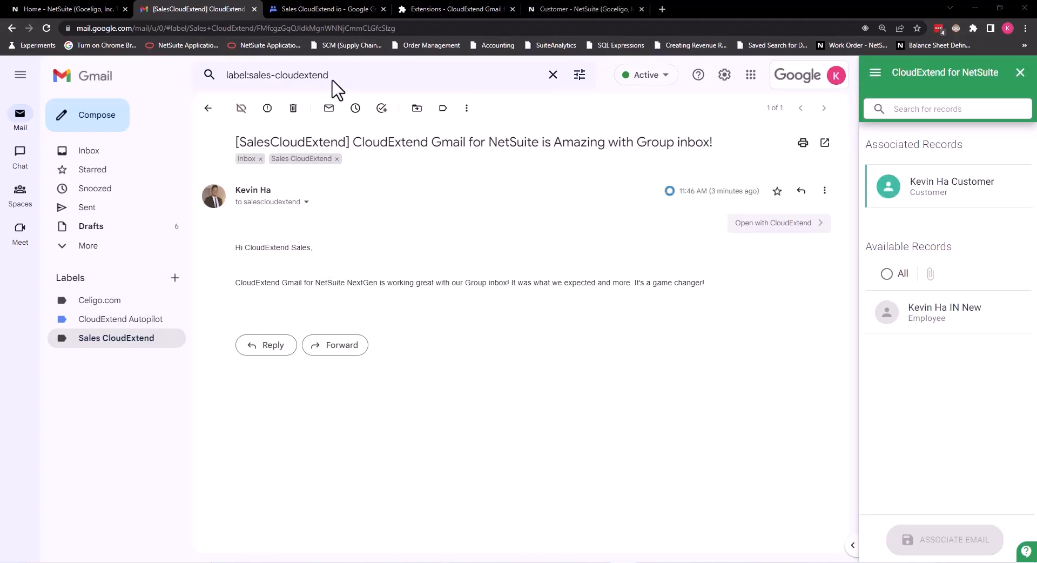
- Switch to the customer record in NetSuite and view the associated group email among its Messages, then return to the record
{"action": "left_click", "coordinate": [573, 8]}
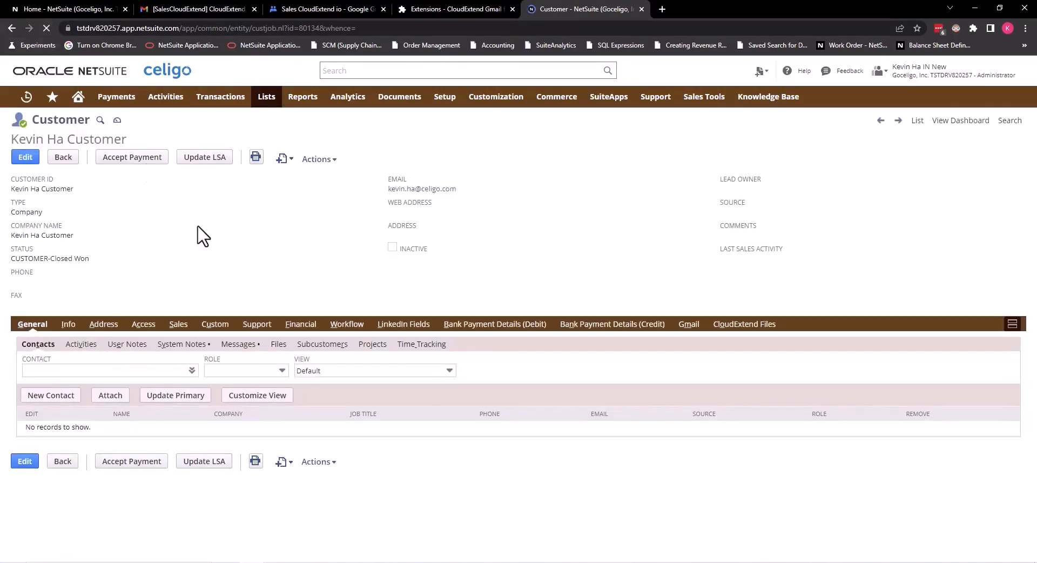
{"action": "left_click", "coordinate": [240, 348]}
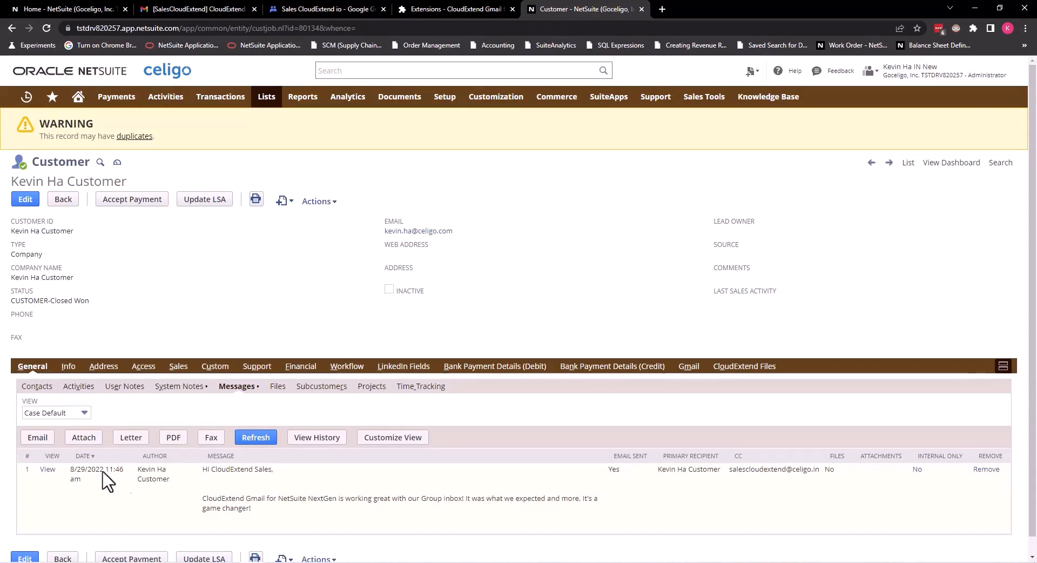
{"action": "left_click", "coordinate": [47, 470]}
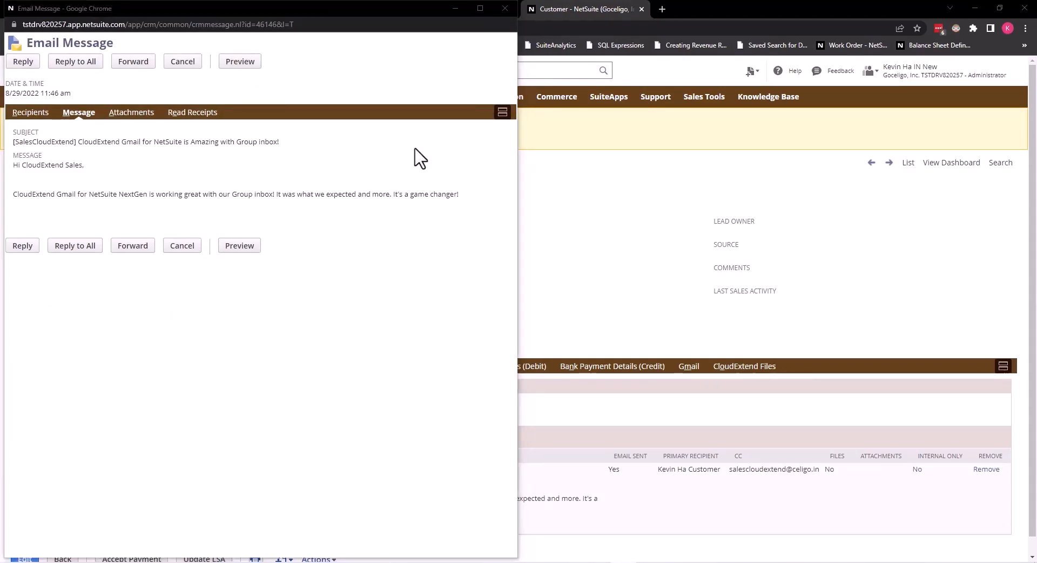
{"action": "left_click", "coordinate": [588, 236]}
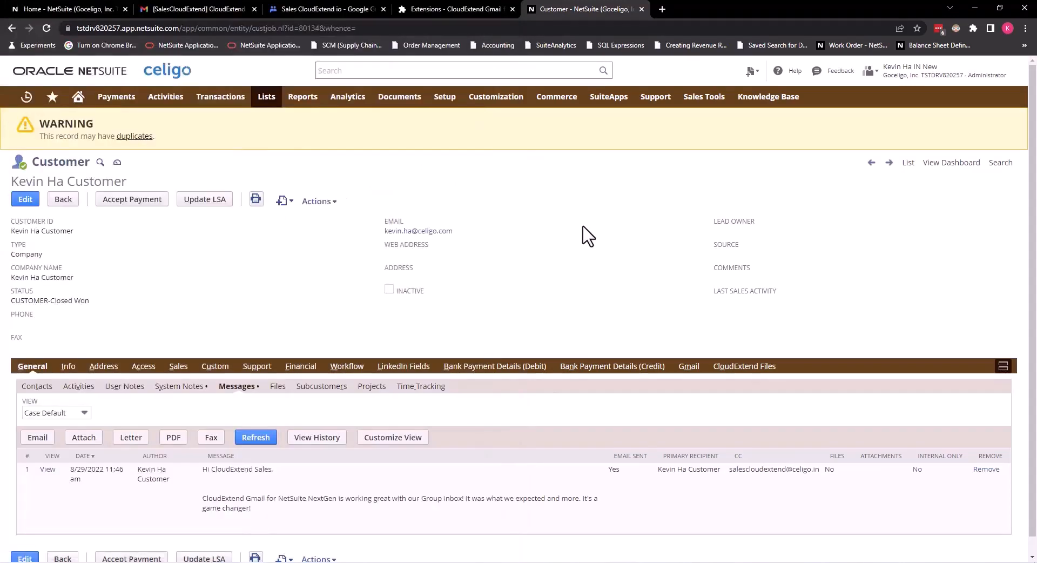
- Back in Gmail, start a reply to the group email and review the sender addresses available for it
{"action": "left_click", "coordinate": [202, 7]}
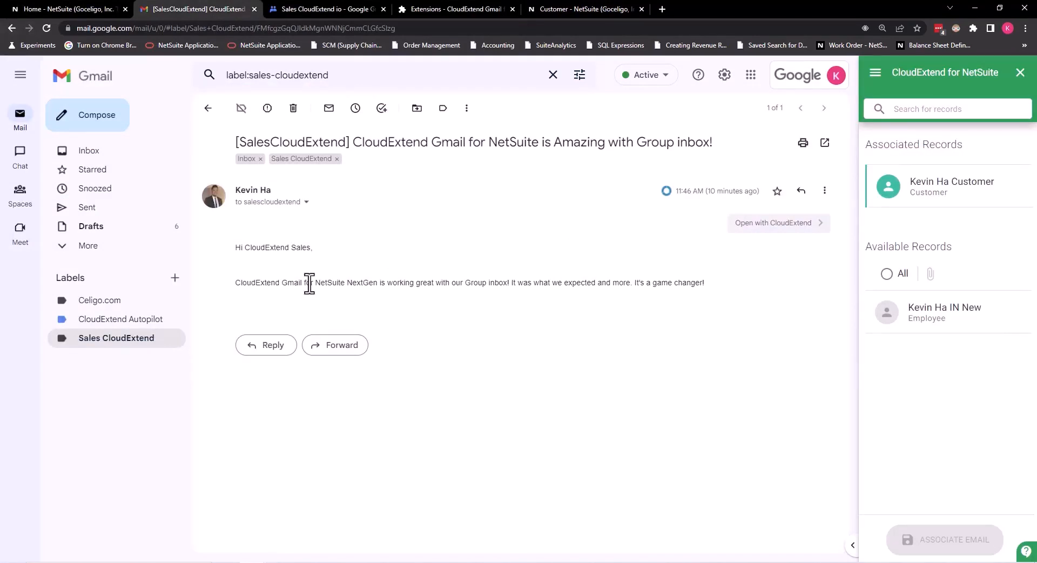
{"action": "left_click", "coordinate": [274, 347]}
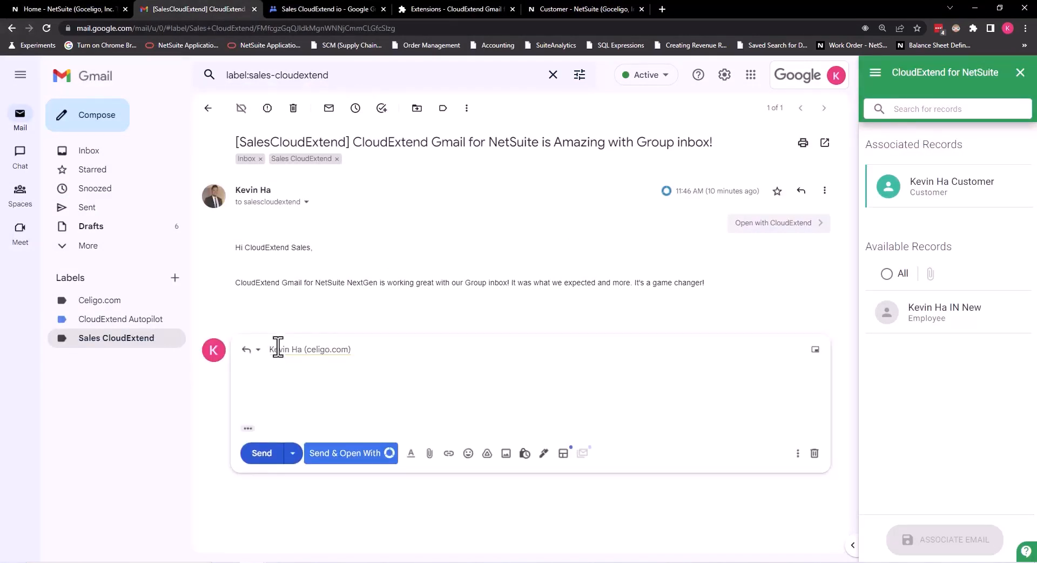
{"action": "left_click", "coordinate": [348, 351]}
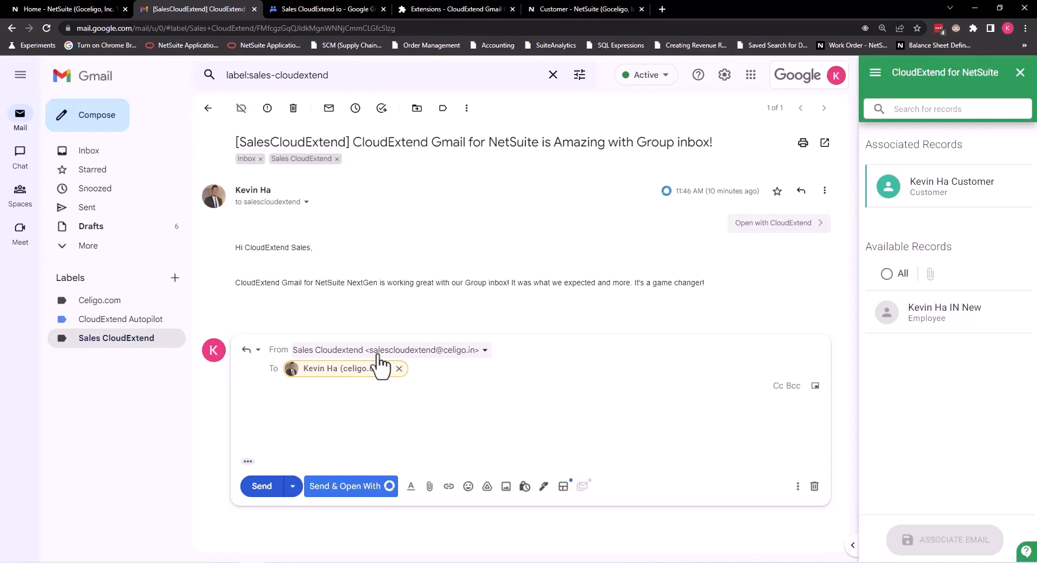
{"action": "left_click", "coordinate": [485, 351]}
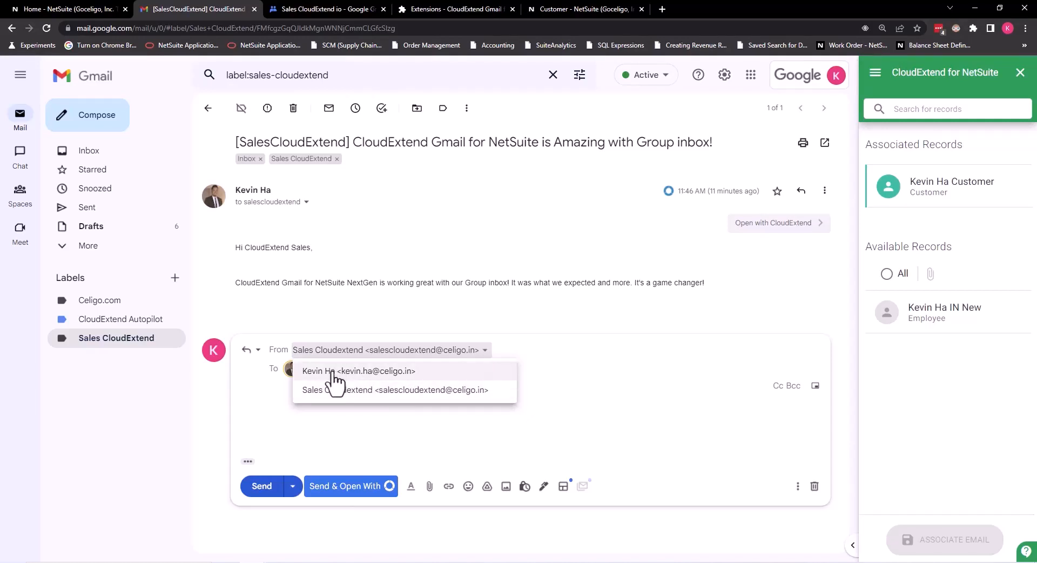
{"action": "left_click", "coordinate": [369, 427]}
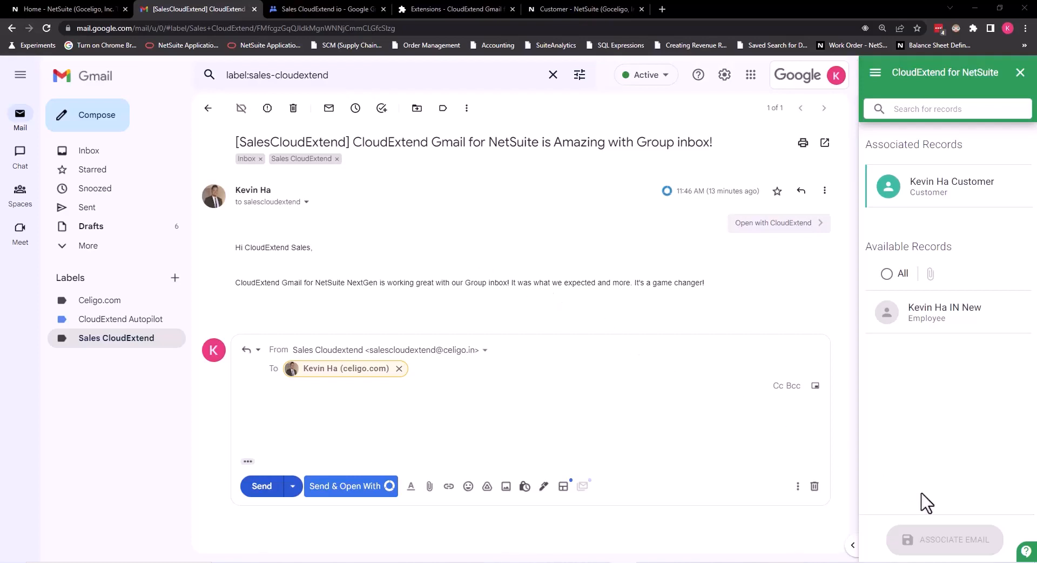
- Show CloudExtend's help messenger and its new support conversation, and close it without sending a message
{"action": "left_click", "coordinate": [1025, 550]}
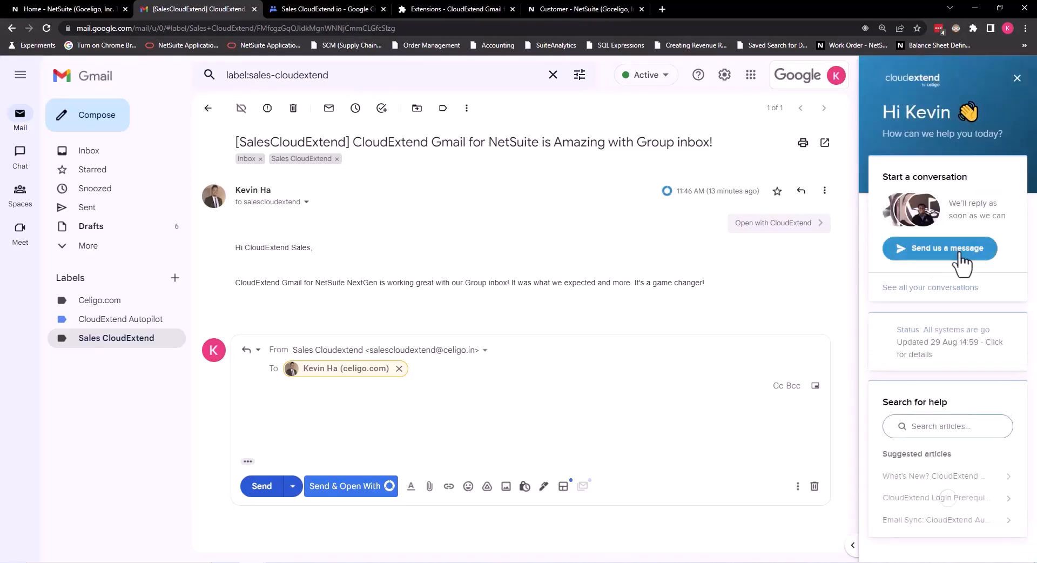
{"action": "left_click", "coordinate": [961, 249]}
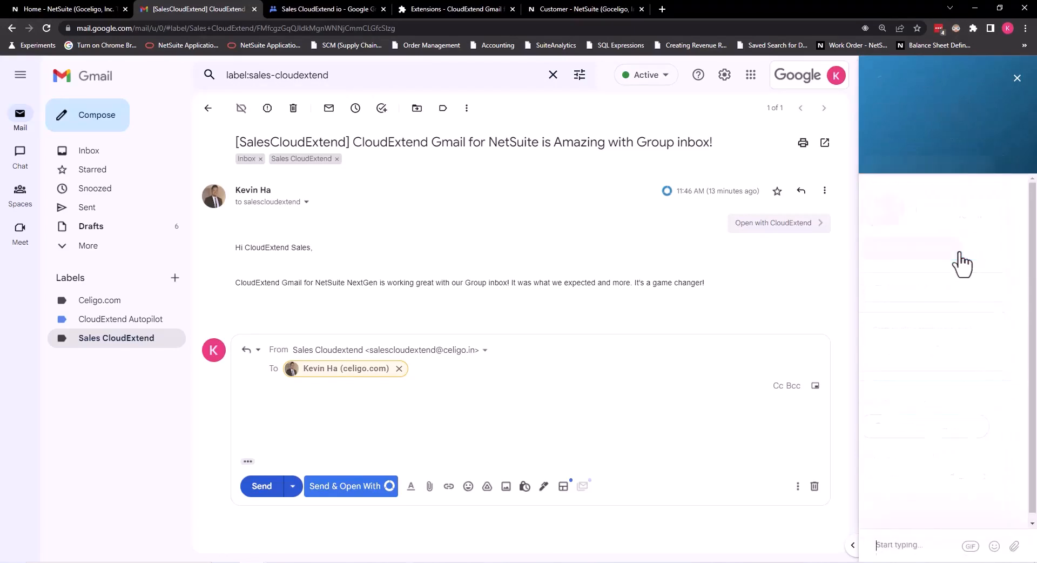
{"action": "left_click", "coordinate": [1017, 78]}
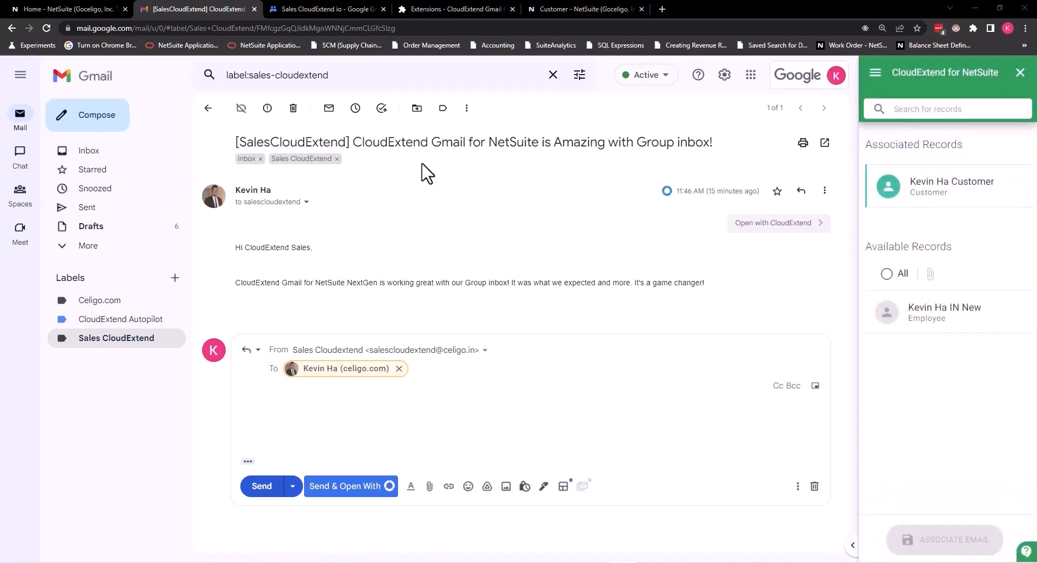